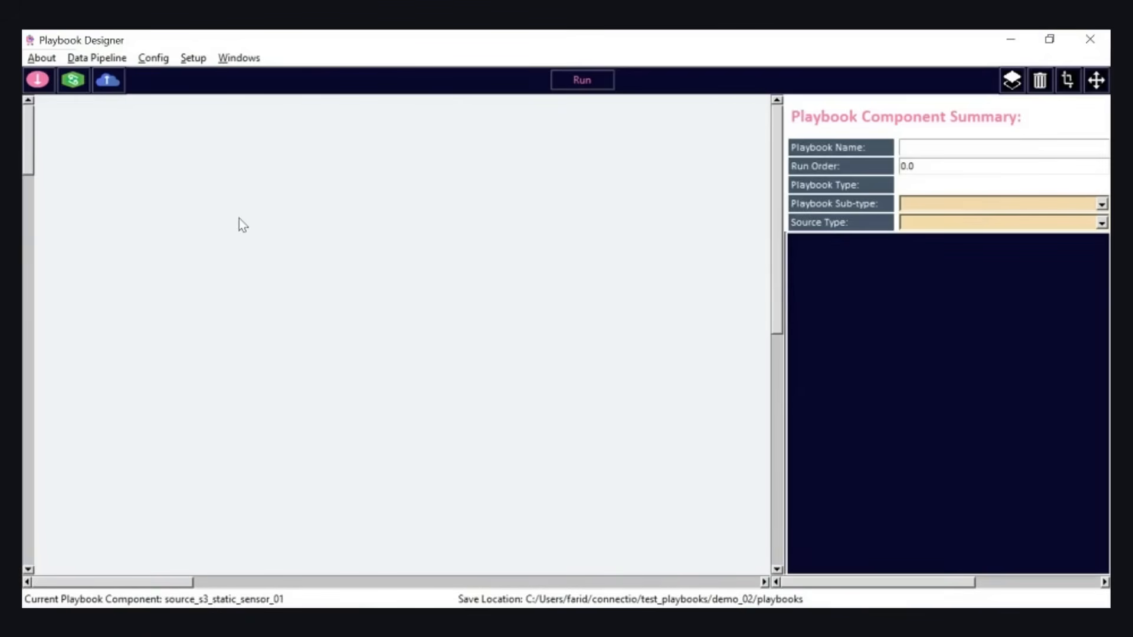
Create a new set of project run parameters and maximize its configuration window
click(161, 62)
mouse_move(174, 96)
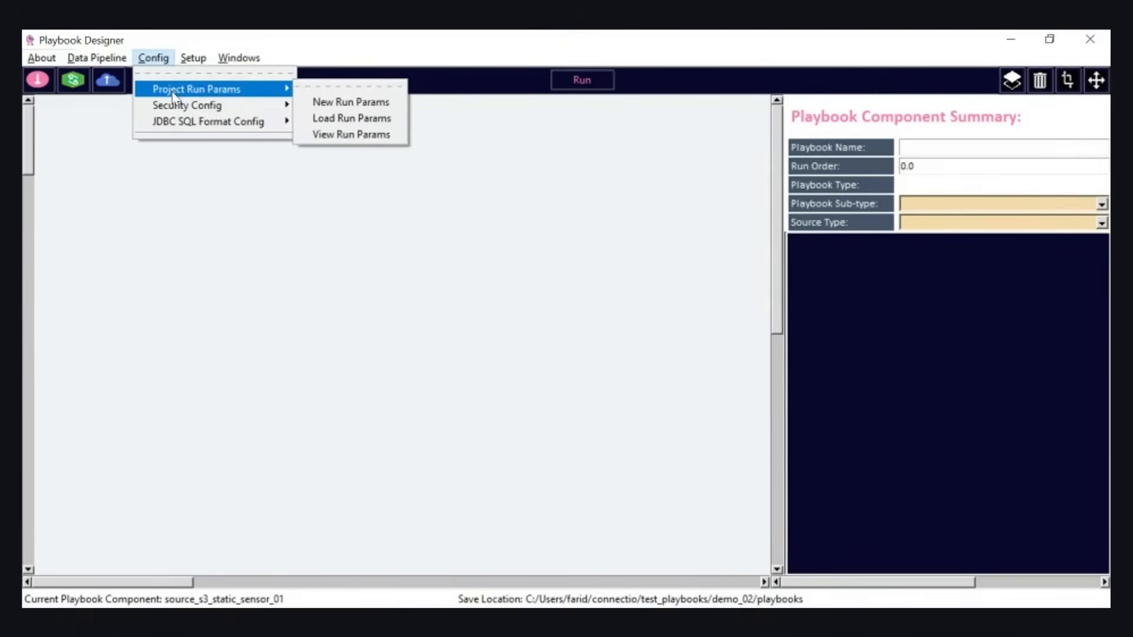
click(324, 102)
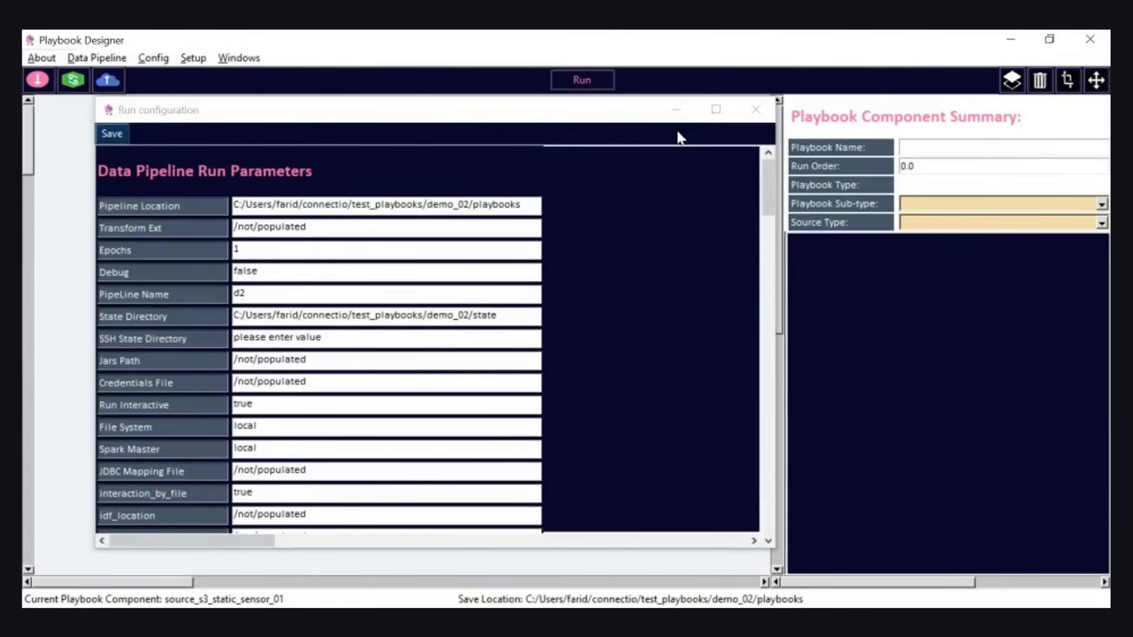
click(715, 113)
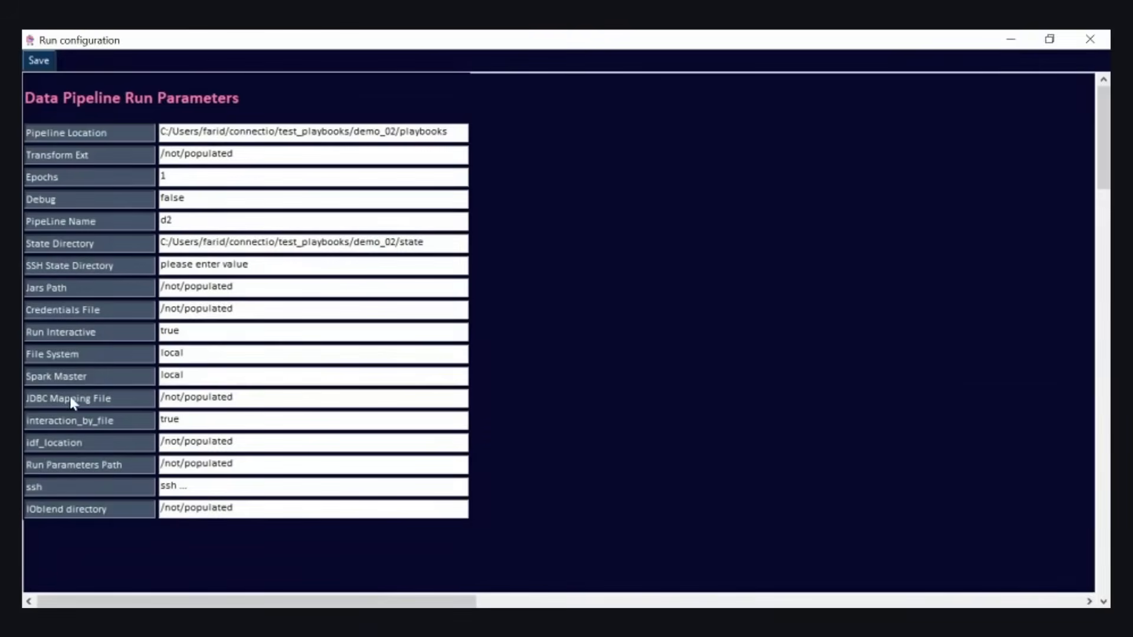
Set the Epochs run parameter to 3
mouse_move(78, 425)
mouse_move(87, 406)
mouse_move(41, 287)
click(177, 180)
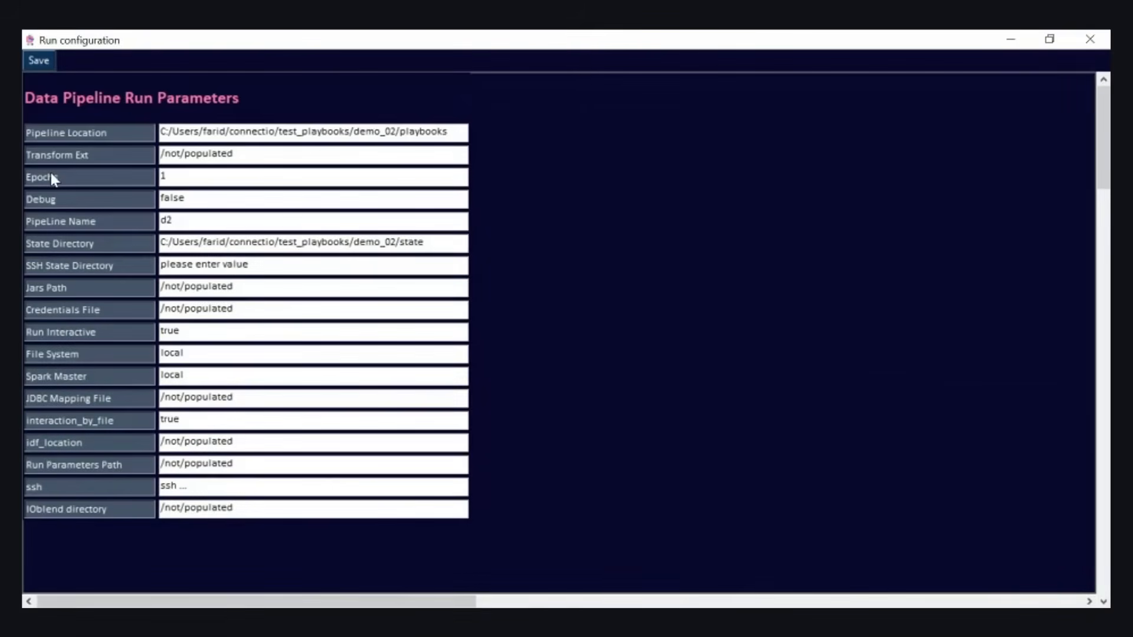
mouse_move(52, 175)
key(BackSpace)
text(3)
Set the Debug run parameter to True
mouse_move(57, 208)
click(200, 201)
key(BackSpace)
key(BackSpace)
key(BackSpace)
key(BackSpace)
key(BackSpace)
text(True)
Set the Run Interactive parameter to True, leaving the pipeline name and state directory as they are
click(183, 221)
click(443, 244)
mouse_move(70, 135)
mouse_move(78, 341)
click(195, 329)
key(BackSpace)
key(BackSpace)
key(BackSpace)
key(BackSpace)
text(True)
Set the interaction_by_file parameter to True
mouse_move(90, 390)
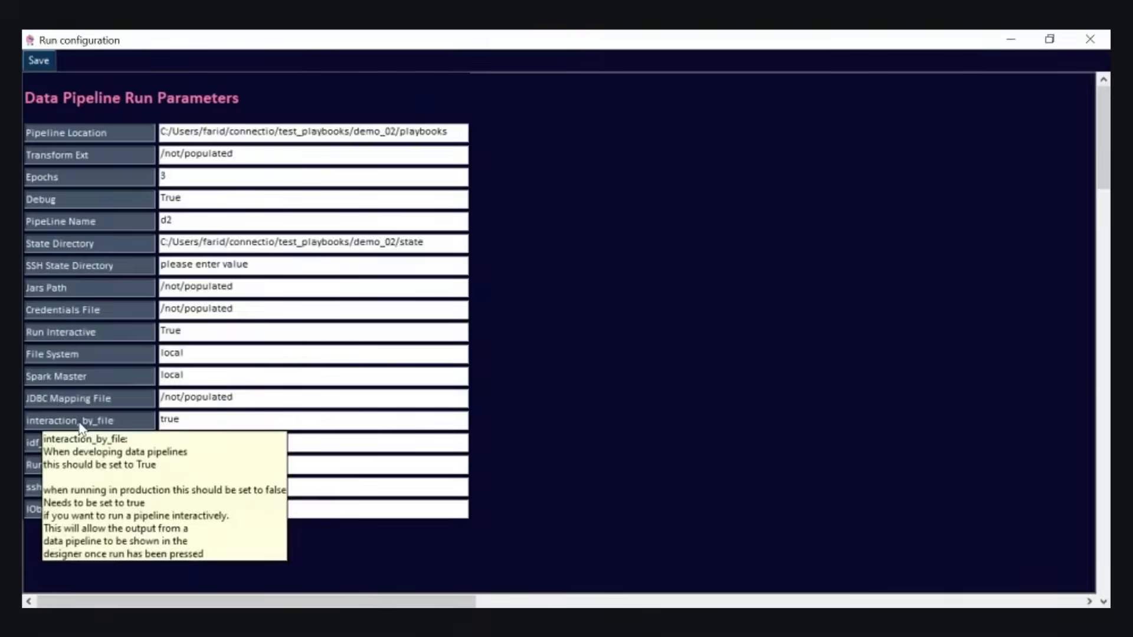
click(187, 418)
key(BackSpace)
key(BackSpace)
key(BackSpace)
key(BackSpace)
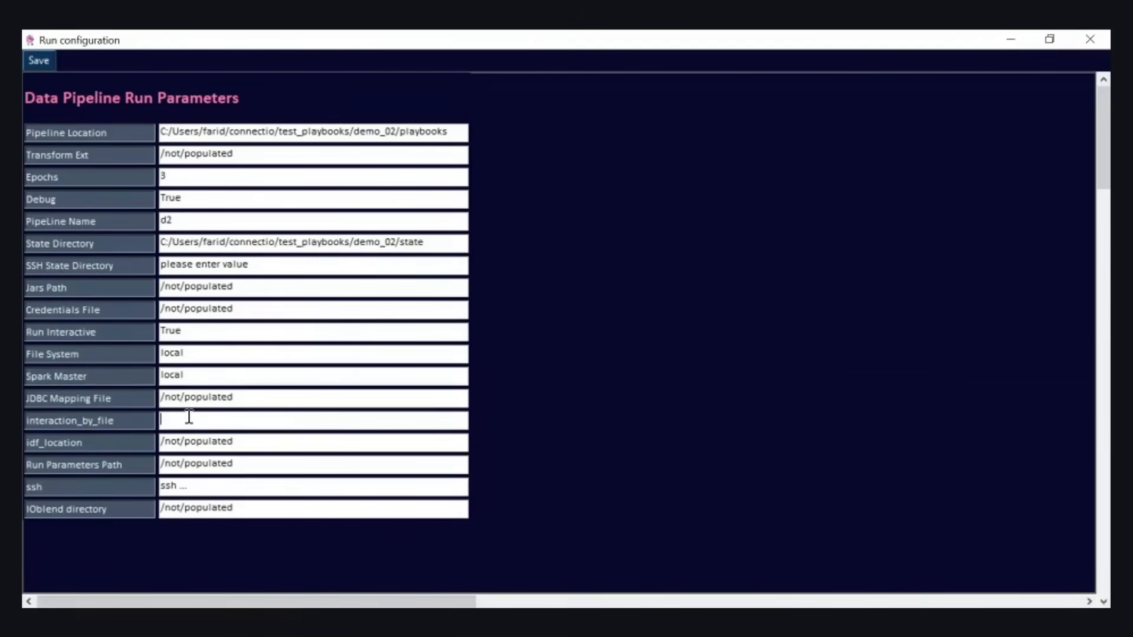
text(True)
Set idf_location to a copy of the Pipeline Location path with its last folder replaced by interactions, ending in test_playbooks/demo_02/interactions
mouse_move(61, 451)
drag(450, 129, 112, 119)
key(ctrl+c)
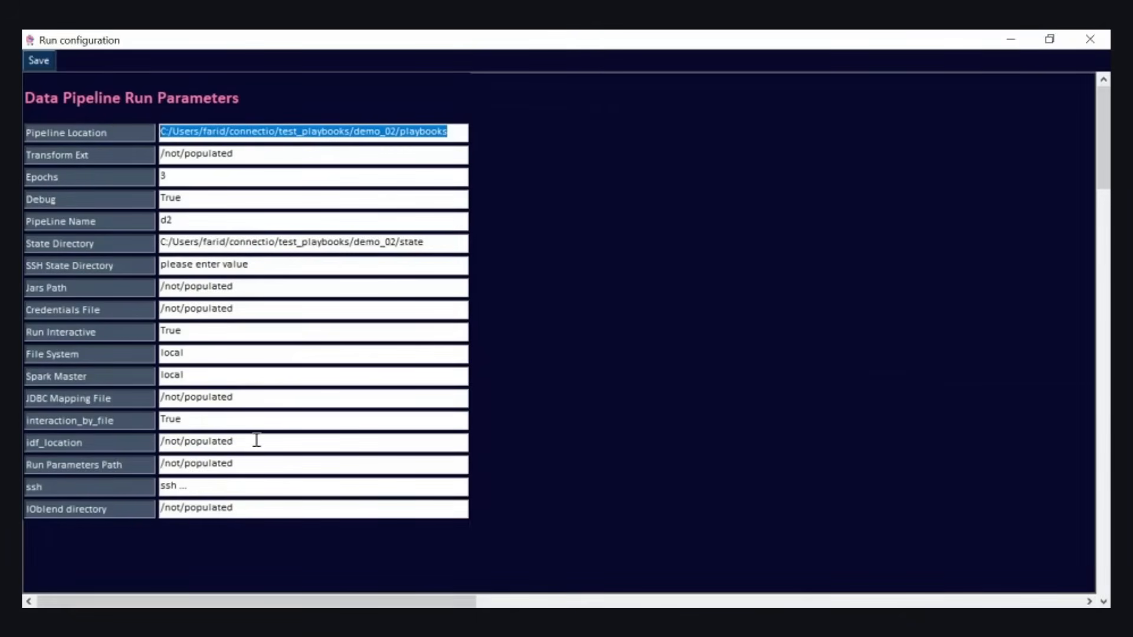
drag(255, 443, 147, 441)
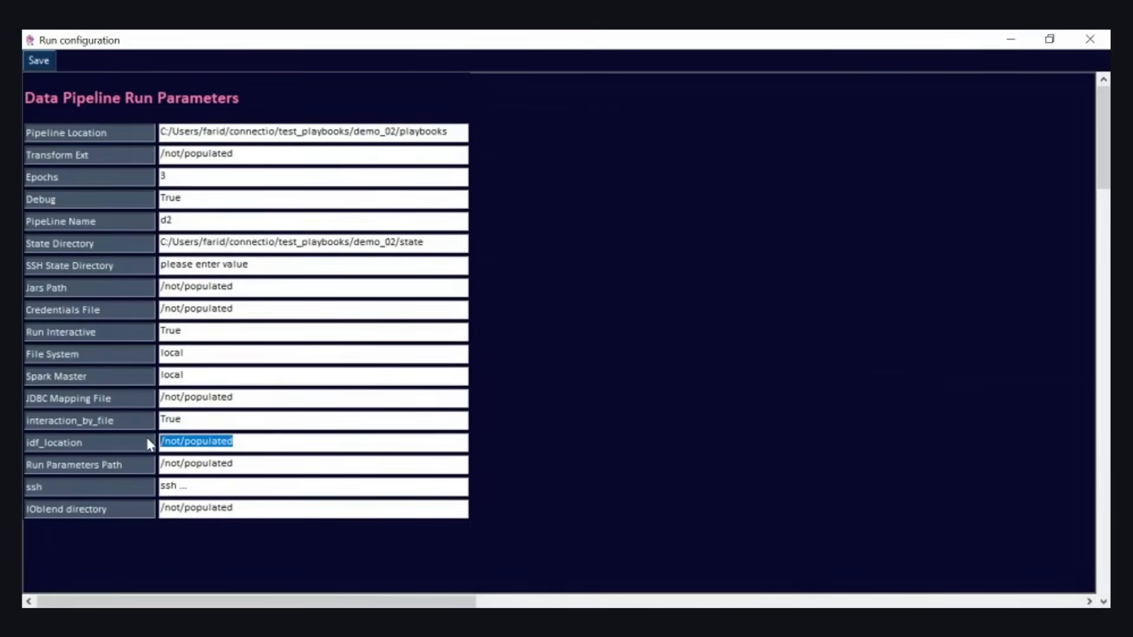
key(BackSpace)
key(ctrl+v)
key(BackSpace)
key(BackSpace)
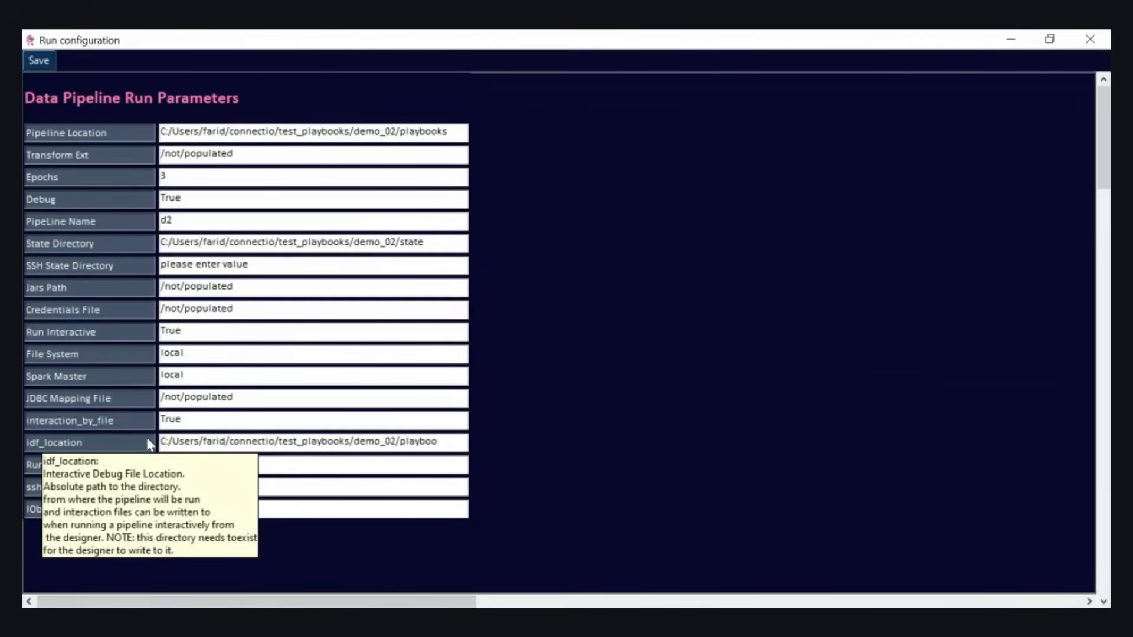
key(BackSpace)
key(BackSpace)
key(BackSpace)
key(BackSpace)
key(BackSpace)
key(BackSpace)
key(BackSpace)
text(in)
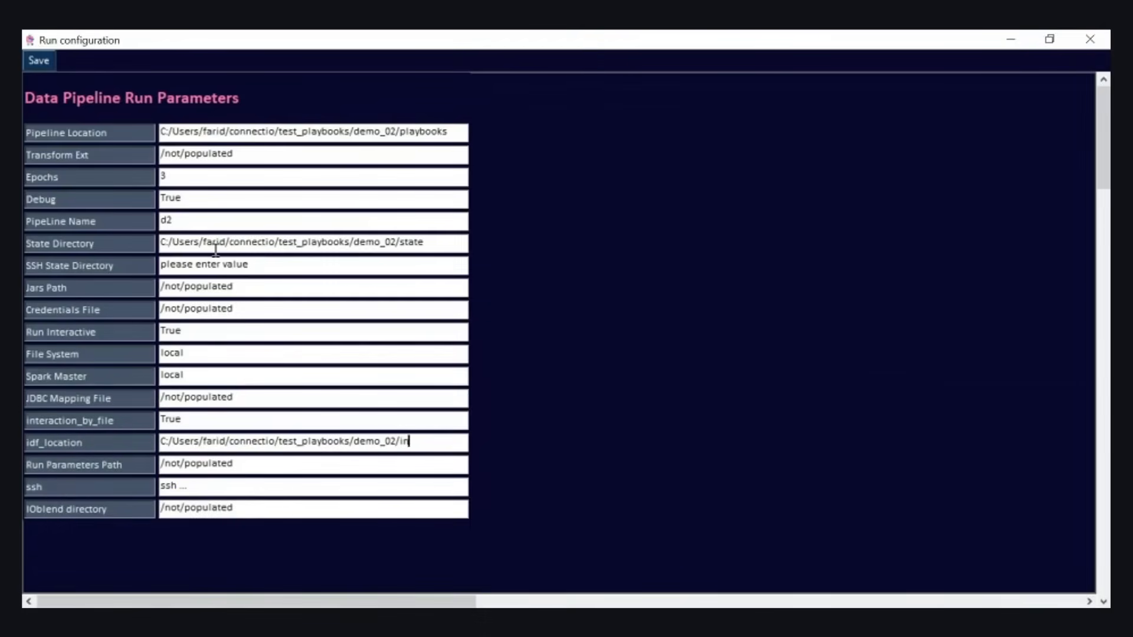
text(teractions)
Set Run Parameters Path to a copy of the idf_location path with its last folder replaced by config, ending in test_playbooks/demo_02/config
mouse_move(108, 484)
drag(458, 441, 156, 440)
key(ctrl+c)
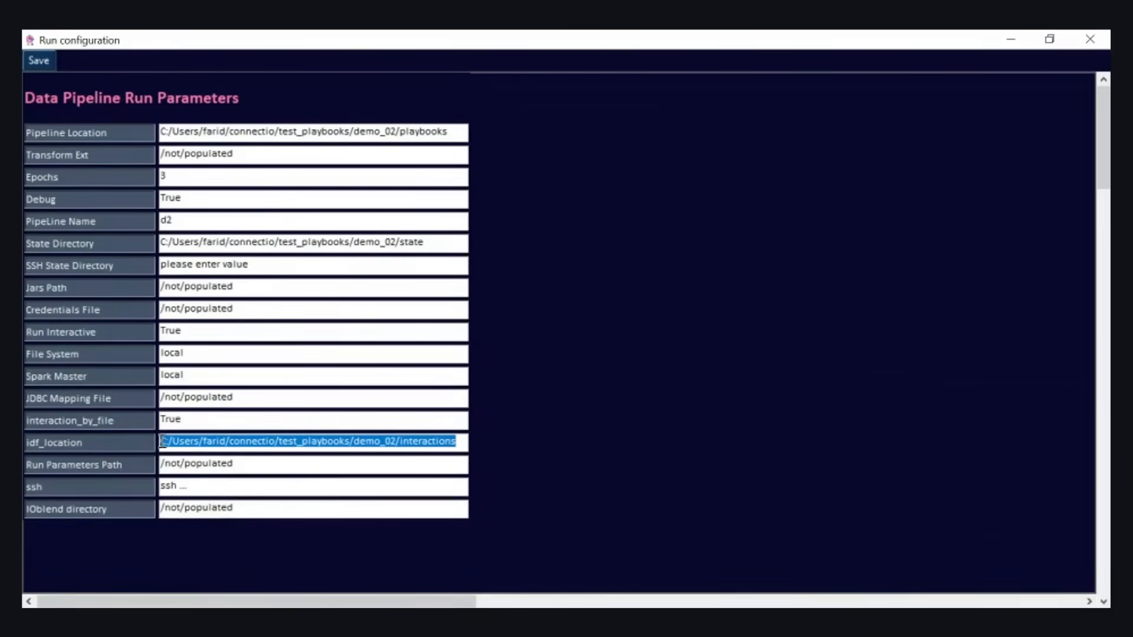
drag(246, 469, 125, 458)
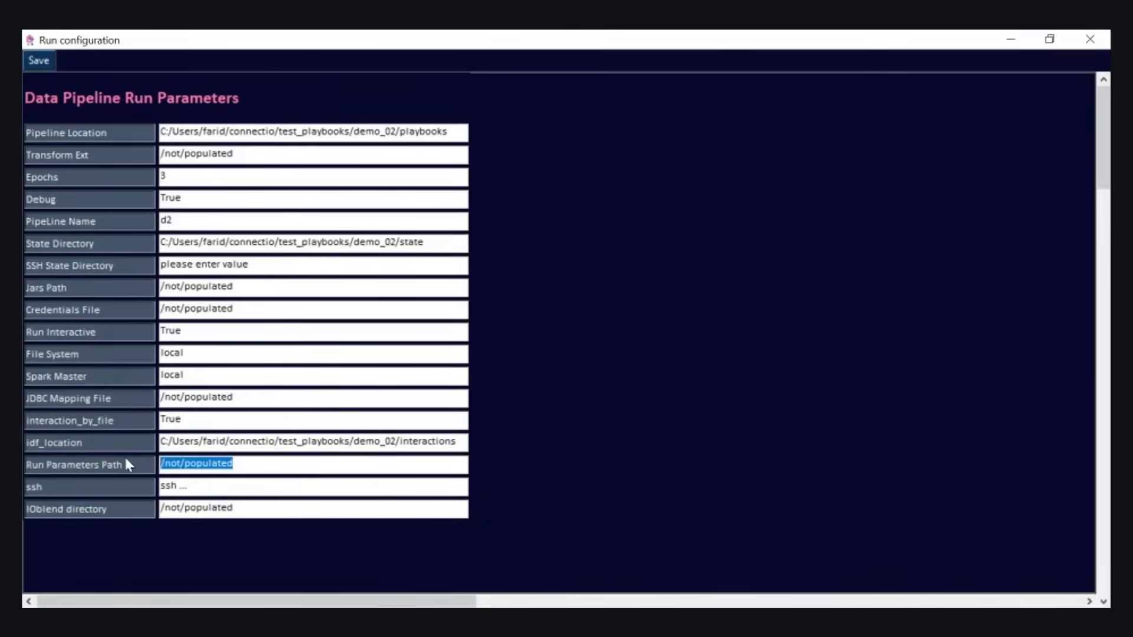
key(BackSpace)
key(ctrl+v)
key(BackSpace)
key(BackSpace)
key(BackSpace)
key(BackSpace)
key(BackSpace)
key(BackSpace)
key(BackSpace)
key(BackSpace)
key(BackSpace)
key(BackSpace)
key(BackSpace)
key(BackSpace)
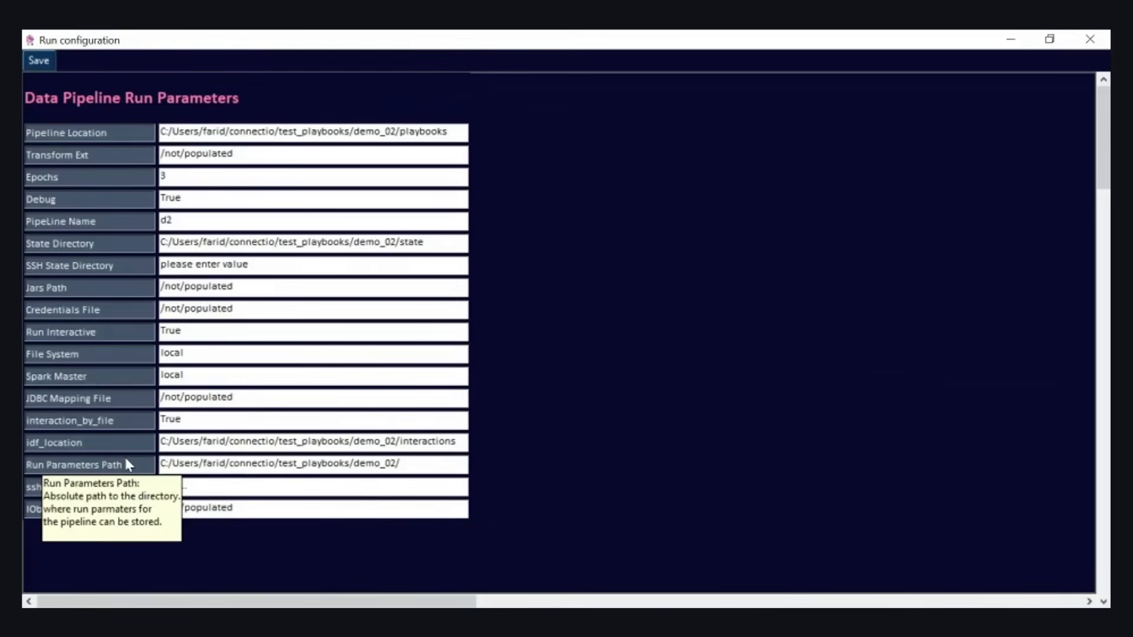
text(config)
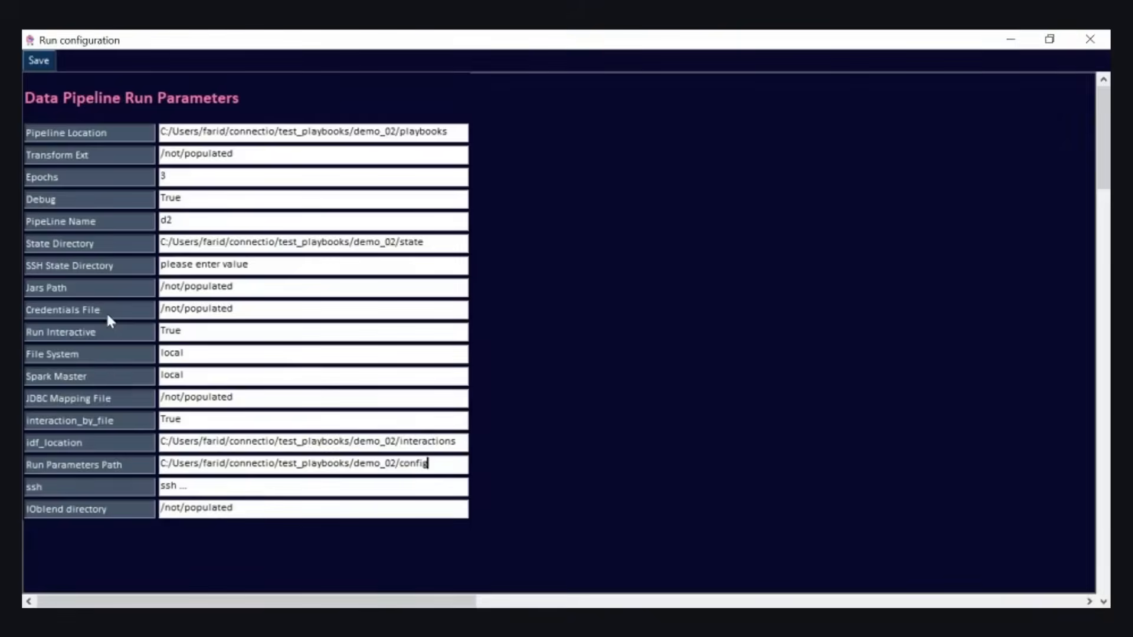
Save the data pipeline run parameters and return to the Playbook Designer canvas
mouse_move(107, 319)
mouse_move(101, 453)
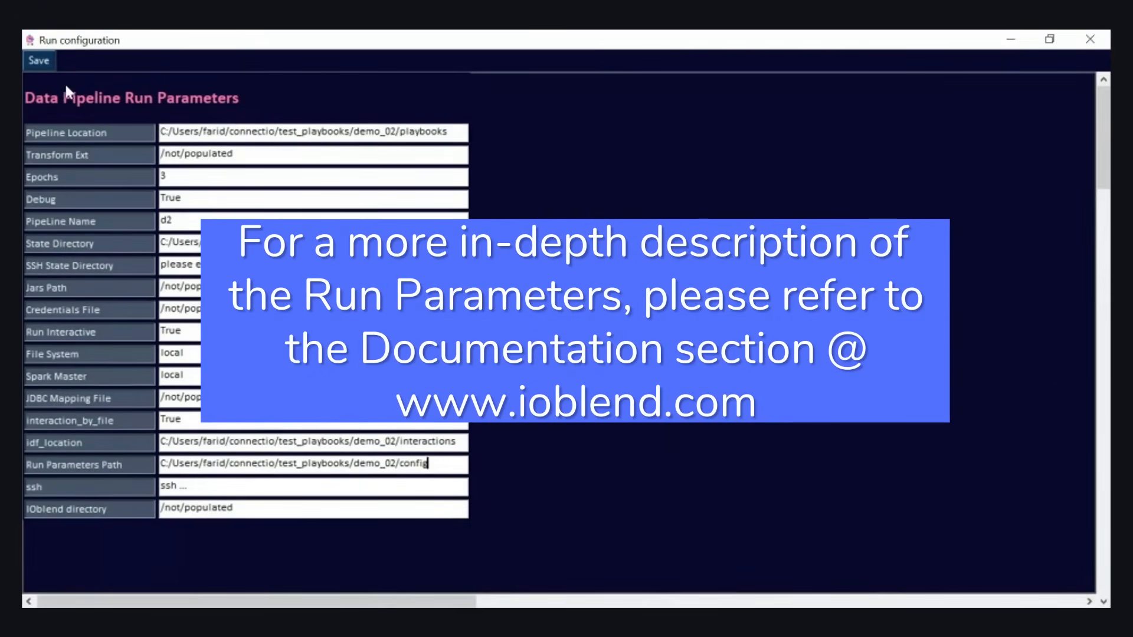
click(40, 60)
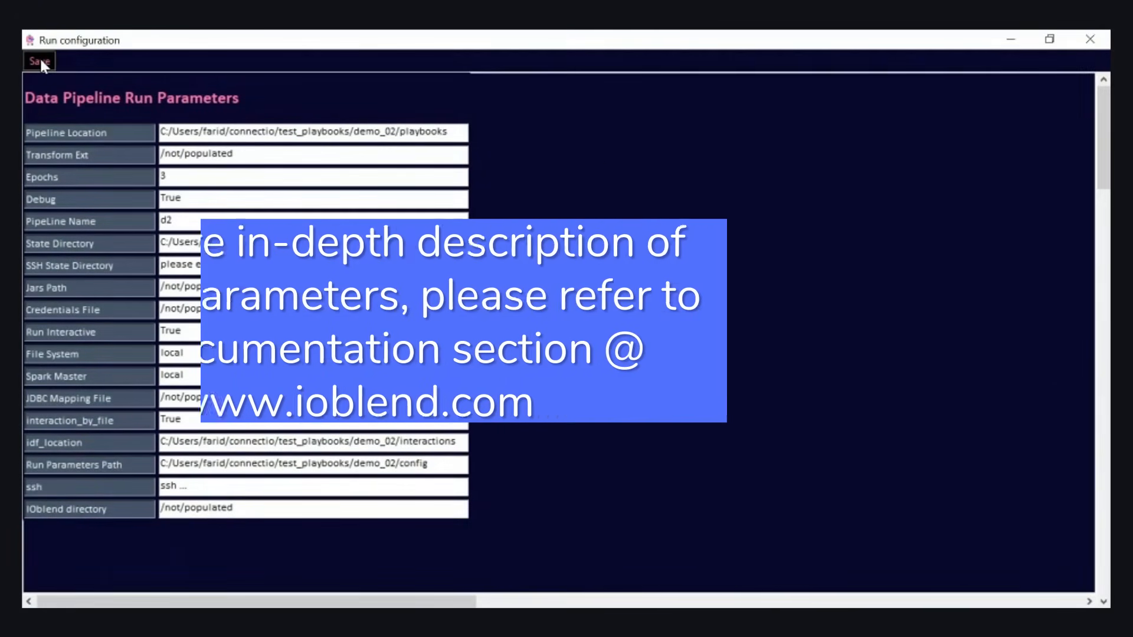
click(40, 61)
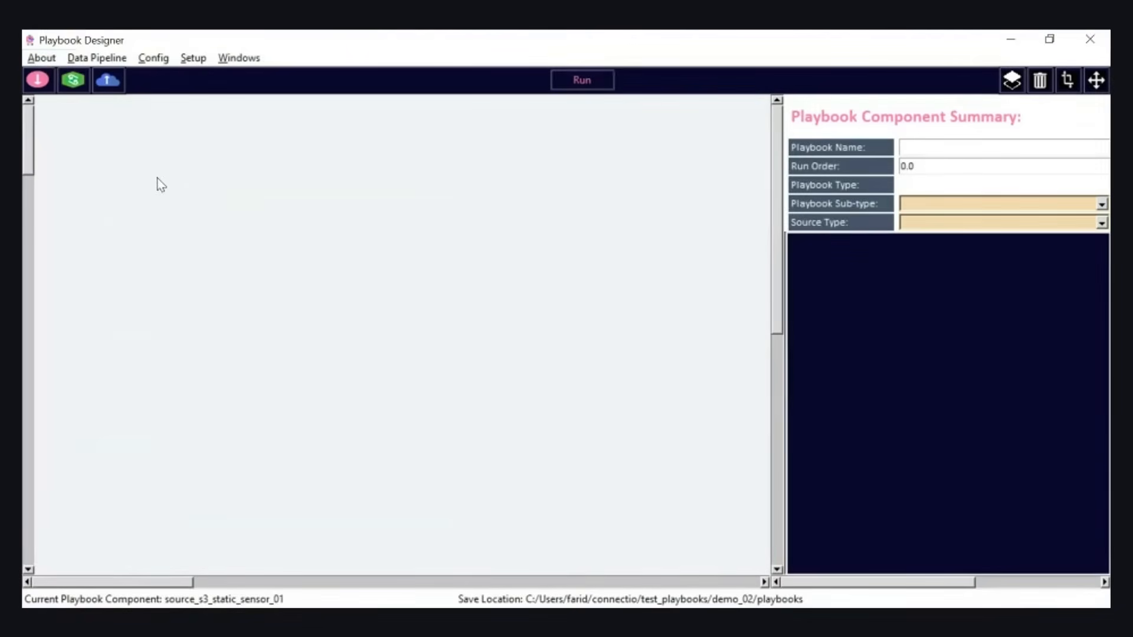